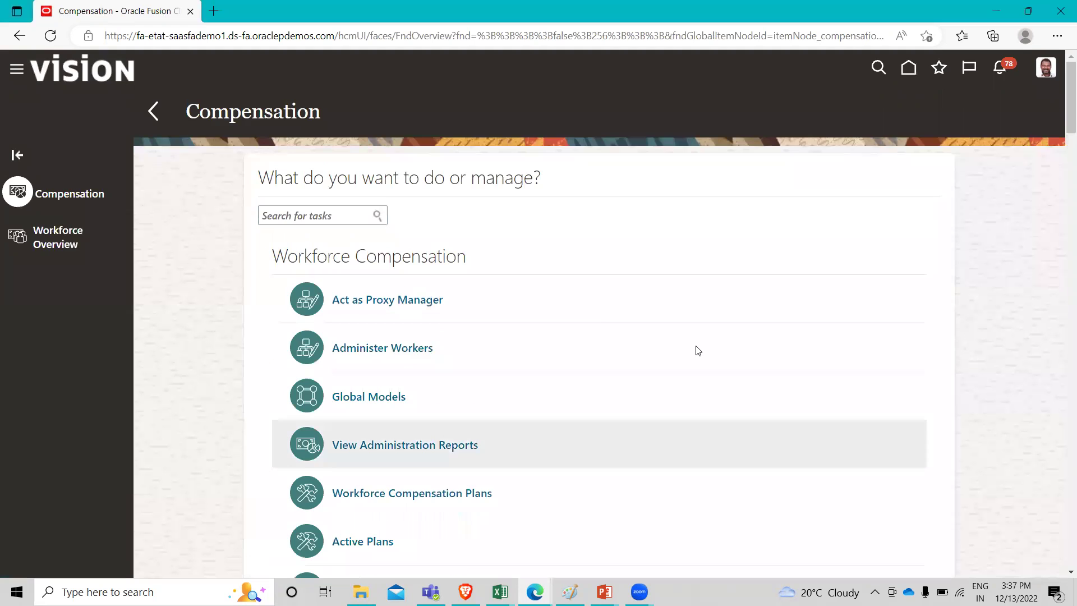
Search the workforce compensation plans for "fusion" and open the Fusion Annual Compensation Plan
{"action": "scroll", "coordinate": [574, 257], "scroll_direction": "down", "scroll_amount": 3}
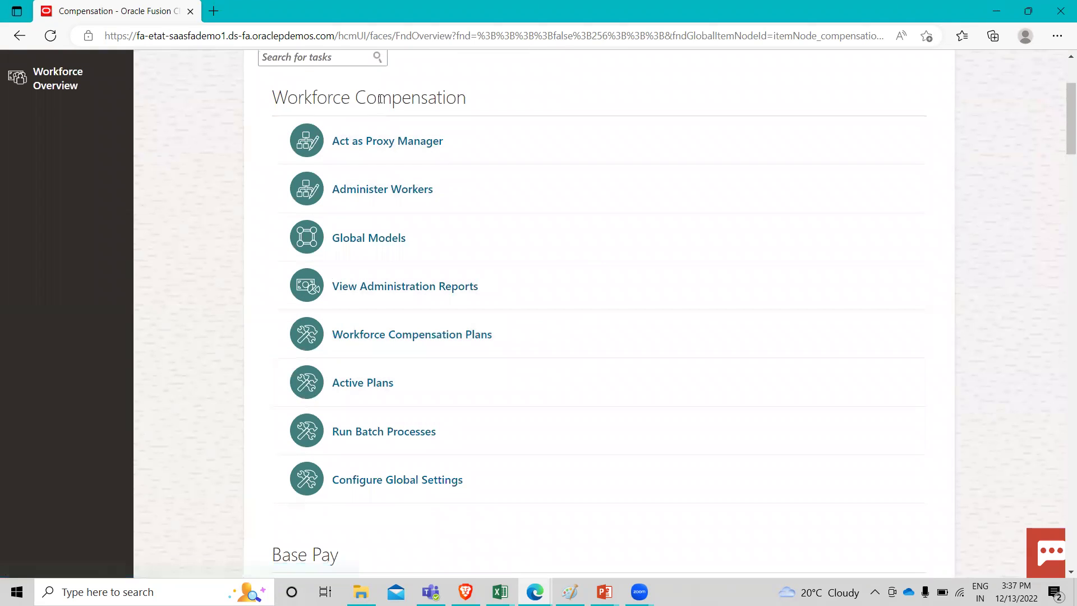
{"action": "left_click", "coordinate": [433, 337]}
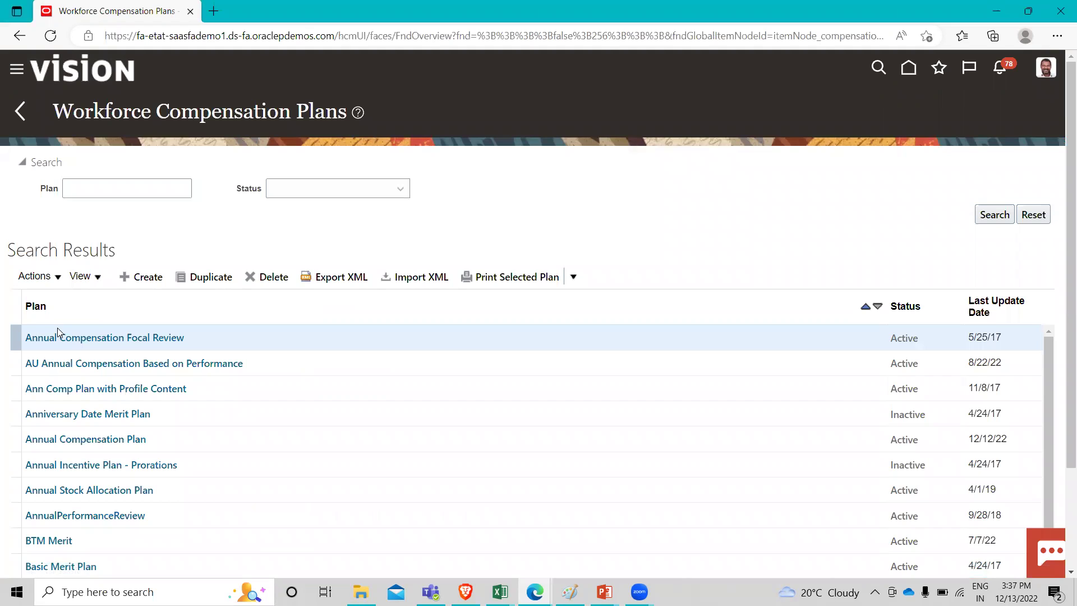
{"action": "left_click", "coordinate": [110, 188]}
{"action": "type", "text": "fusion"}
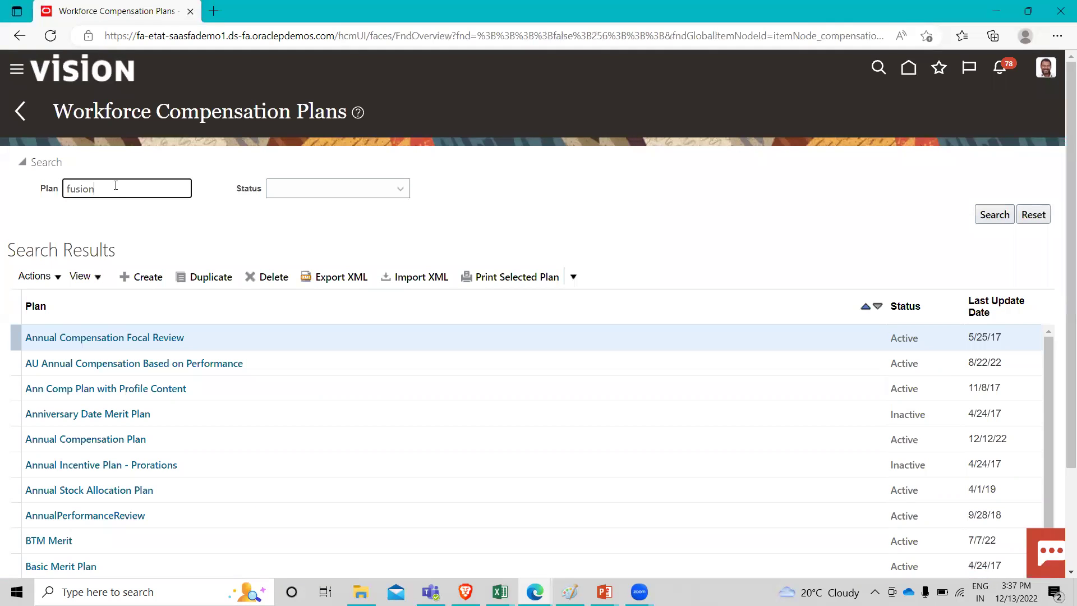
{"action": "key", "text": "Return"}
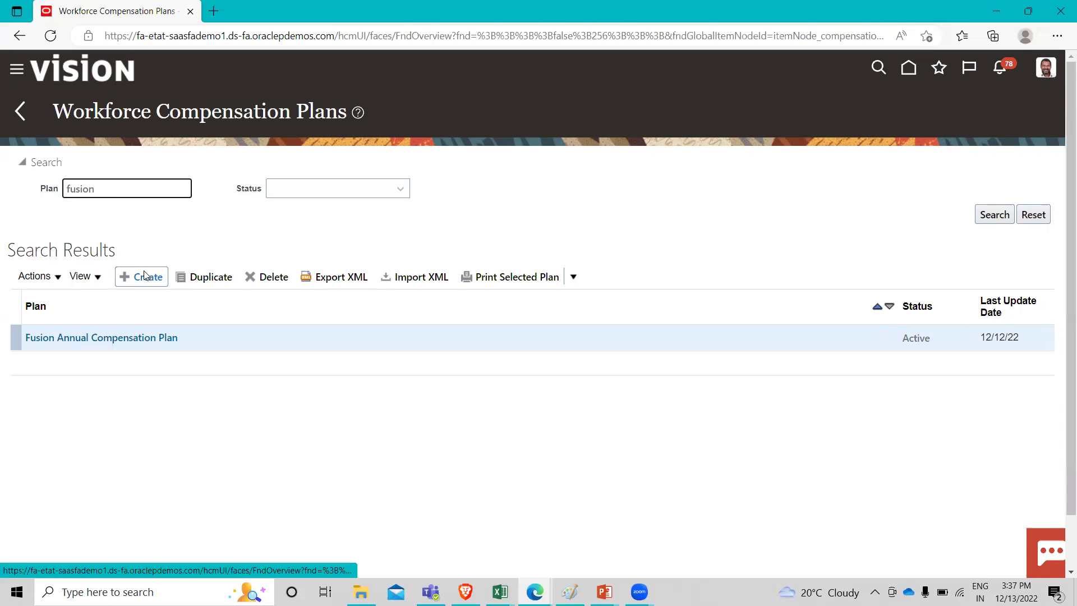
{"action": "left_click", "coordinate": [128, 336]}
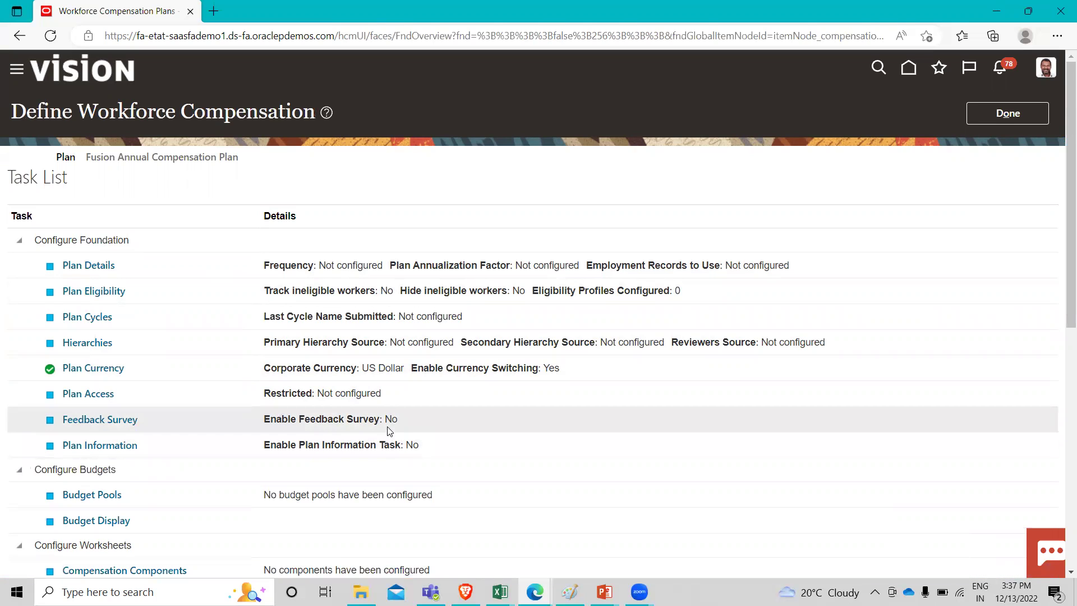
Open the plan's Feedback Survey configuration and set both Enable Feedback Survey and Enable Ratings to Yes
{"action": "left_click", "coordinate": [122, 418]}
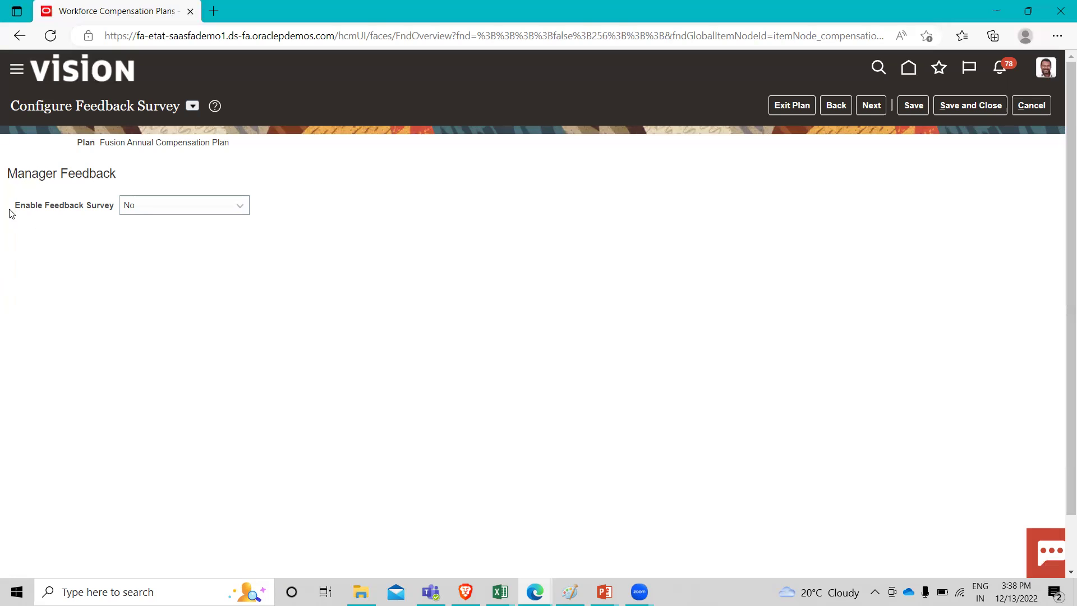
{"action": "left_click", "coordinate": [171, 211]}
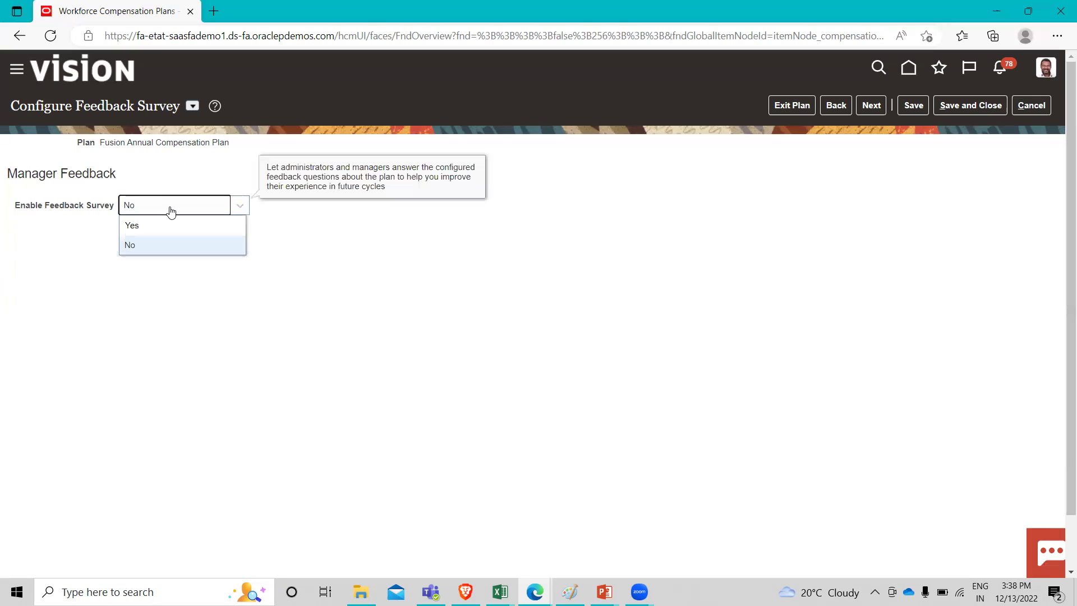
{"action": "left_click", "coordinate": [145, 226]}
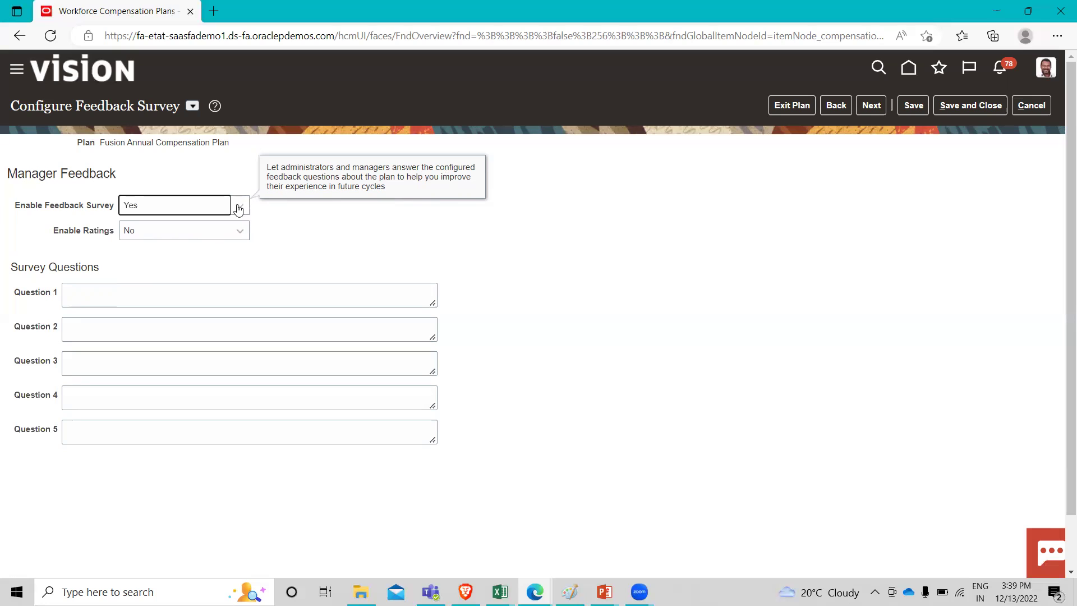
{"action": "left_click", "coordinate": [173, 236]}
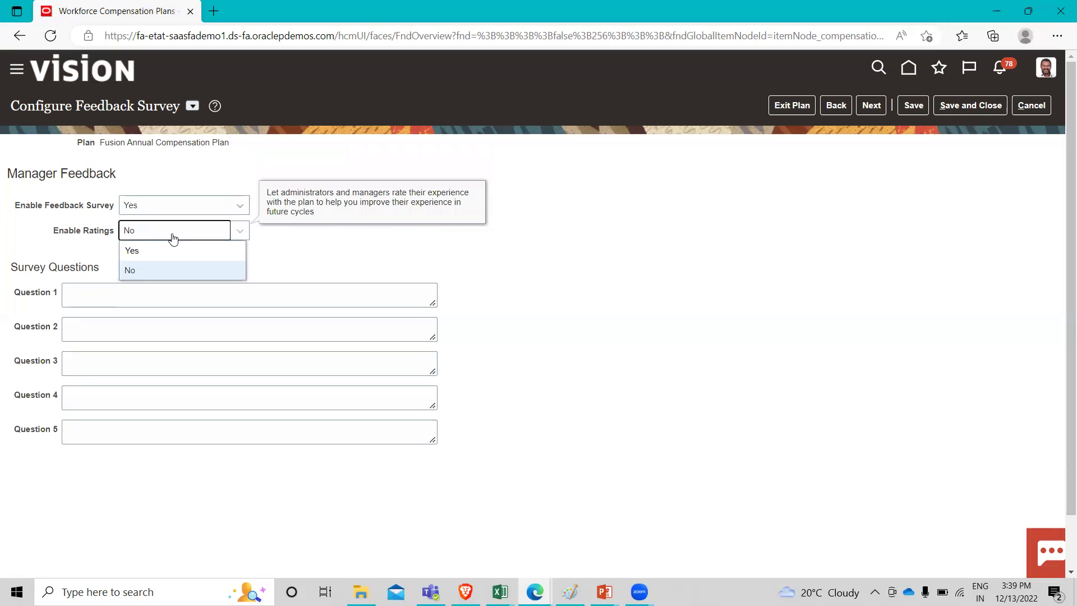
{"action": "left_click", "coordinate": [166, 252]}
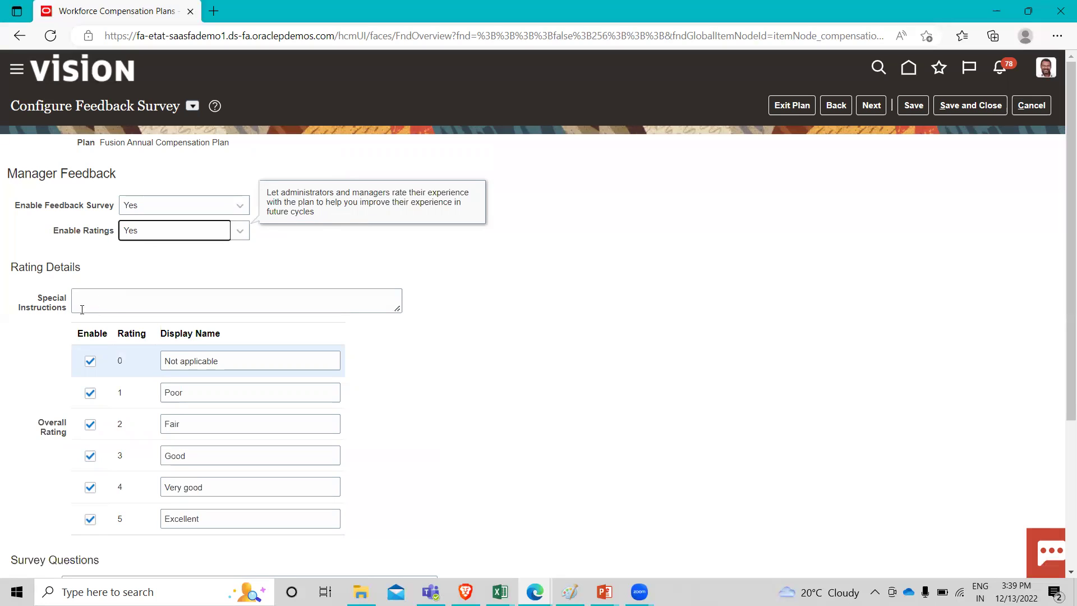
Enter the special instructions "Rate Your Overall Experience of This Compensation Cycle" and disable rating 0, Not applicable
{"action": "left_click", "coordinate": [118, 301]}
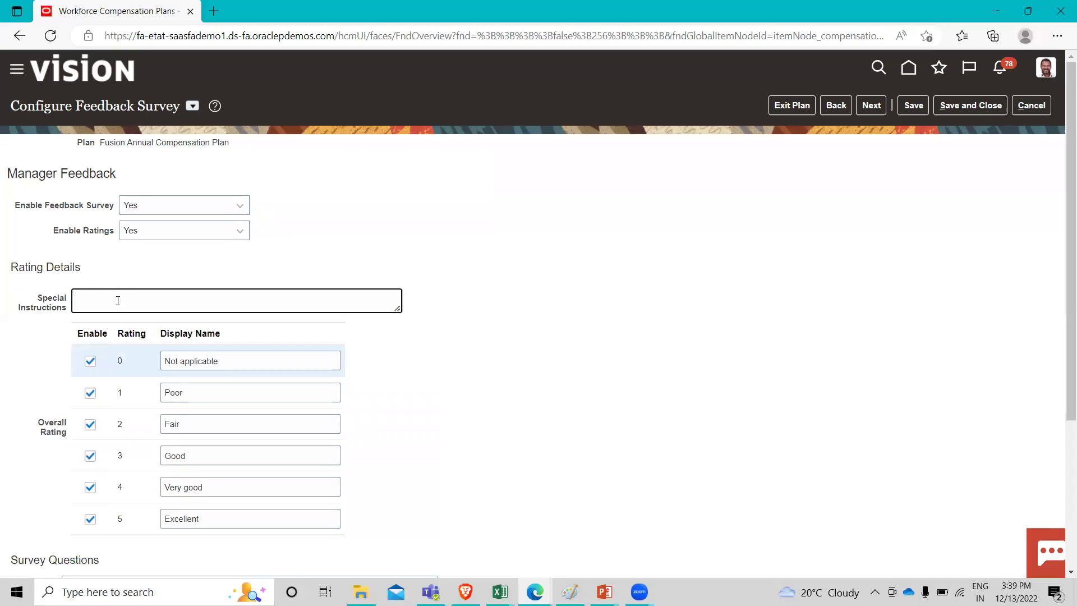
{"action": "type", "text": "Rate "}
{"action": "type", "text": "Your"}
{"action": "type", "text": " Overa"}
{"action": "type", "text": "ll Exper"}
{"action": "type", "text": "ir"}
{"action": "type", "text": "ence"}
{"action": "type", "text": " o"}
{"action": "type", "text": "f T"}
{"action": "type", "text": "his"}
{"action": "type", "text": " Compe"}
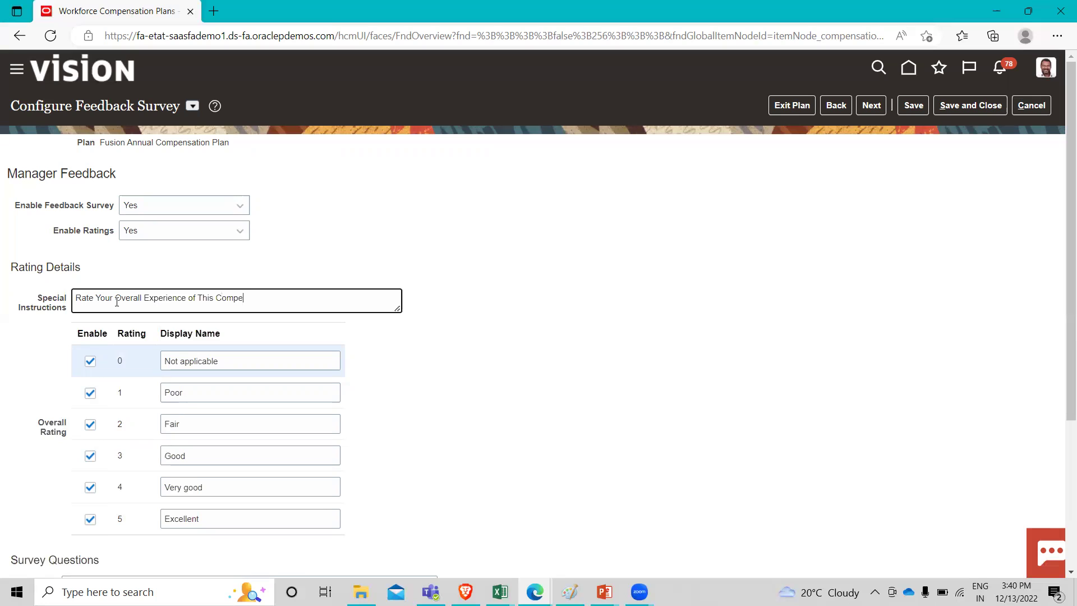
{"action": "type", "text": "nsation Cycle"}
{"action": "left_click", "coordinate": [89, 362]}
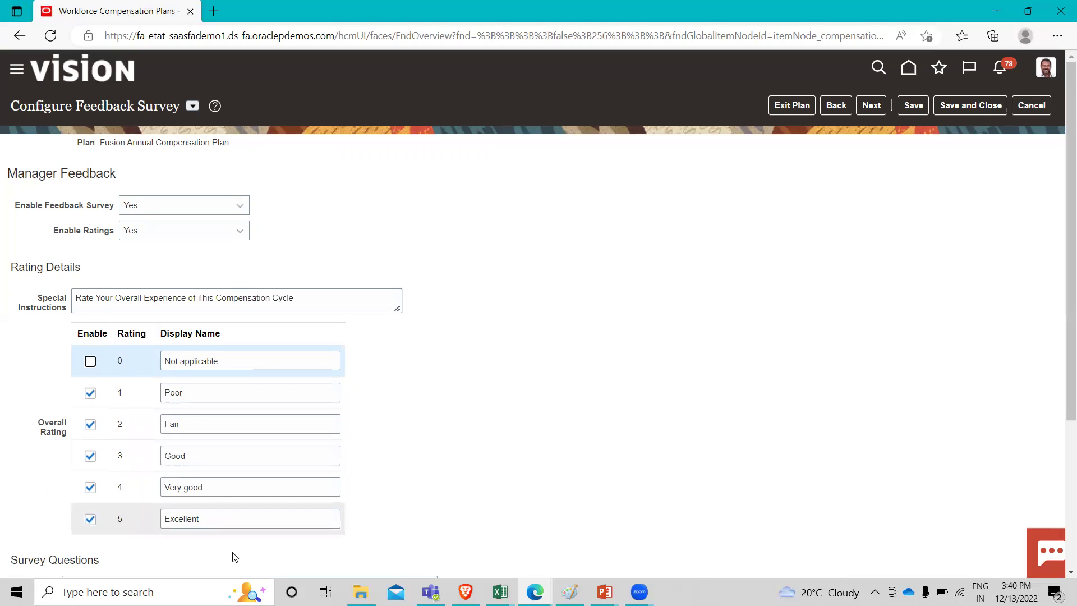
Enter "Do you feel that this tool was helpful in allocating compensation?" as survey Question 1
{"action": "scroll", "coordinate": [164, 470], "scroll_direction": "down", "scroll_amount": 1}
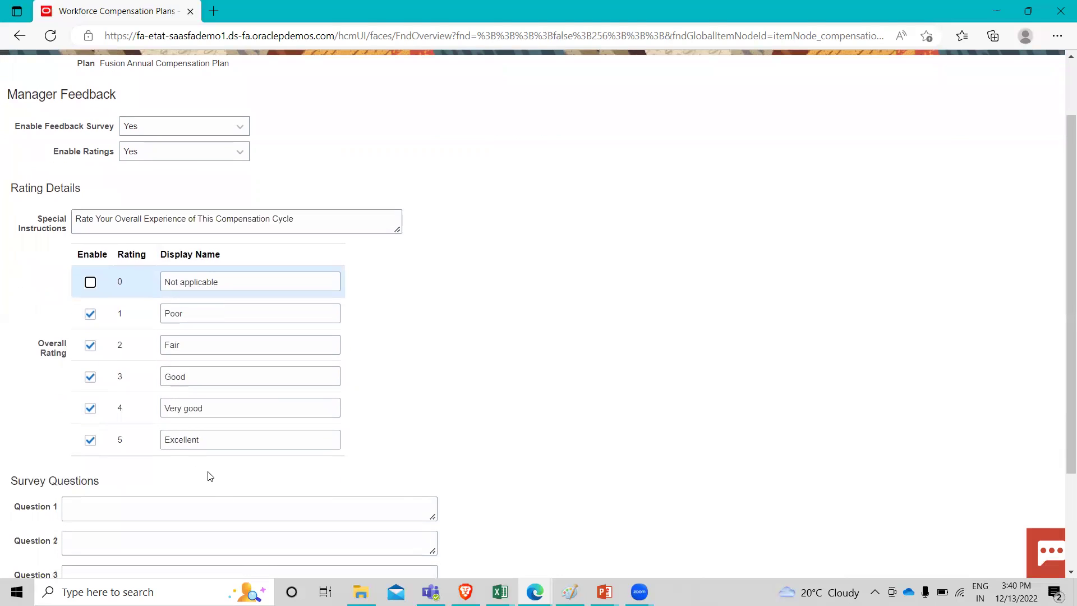
{"action": "scroll", "coordinate": [221, 488], "scroll_direction": "down", "scroll_amount": 1}
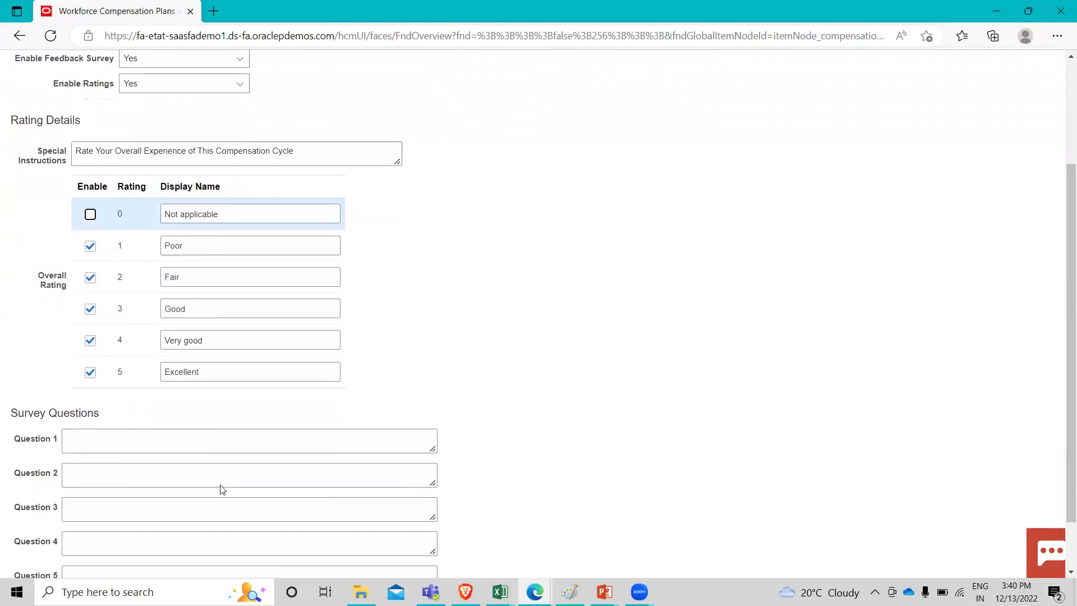
{"action": "left_click", "coordinate": [145, 431]}
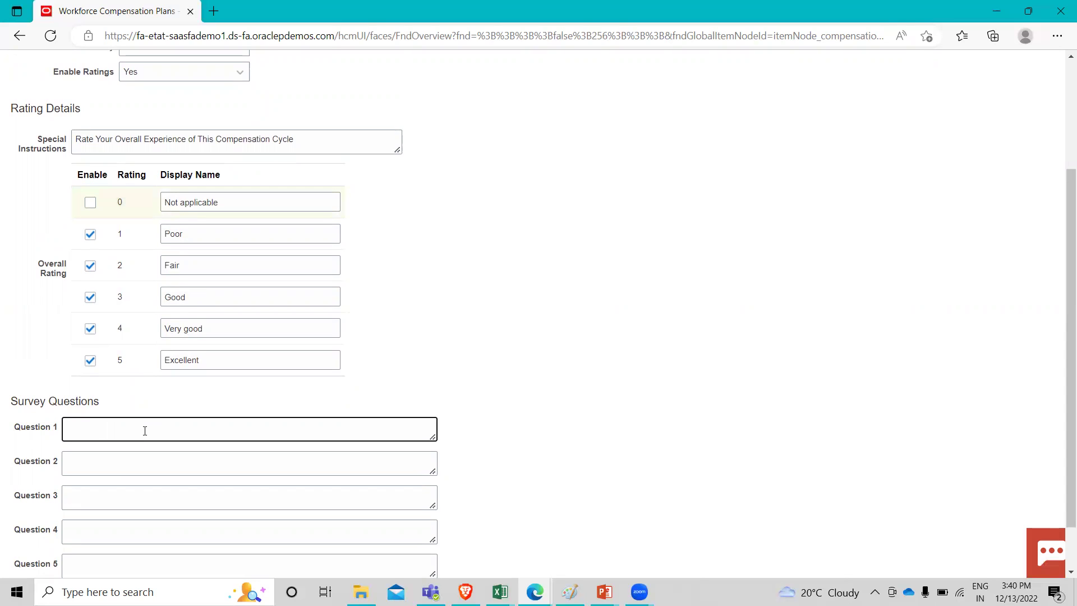
{"action": "type", "text": "Do you feel that this"}
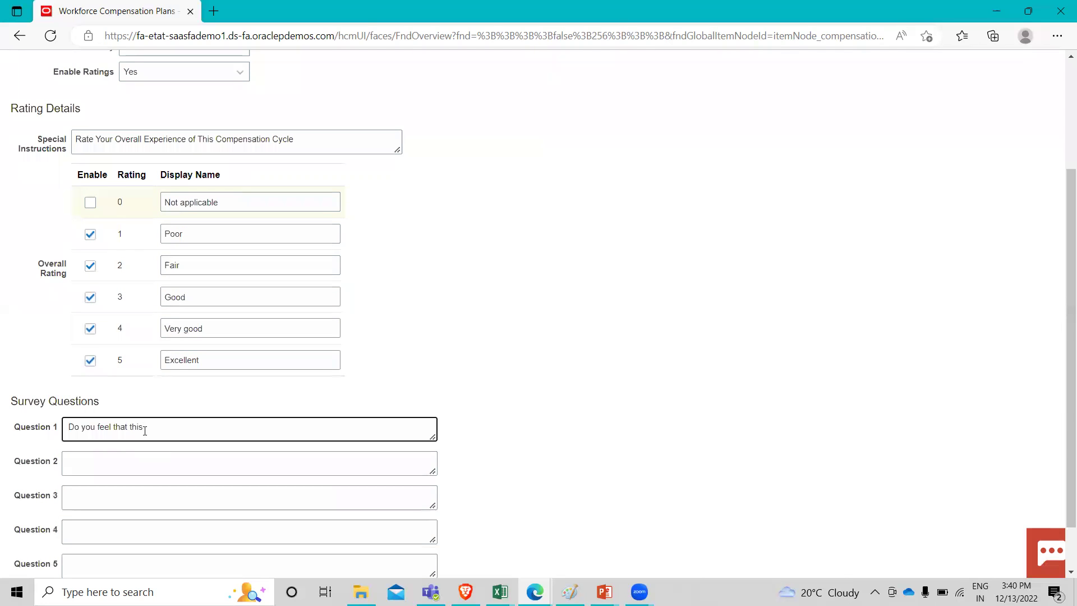
{"action": "type", "text": " tool was helpful in allocating compensa"}
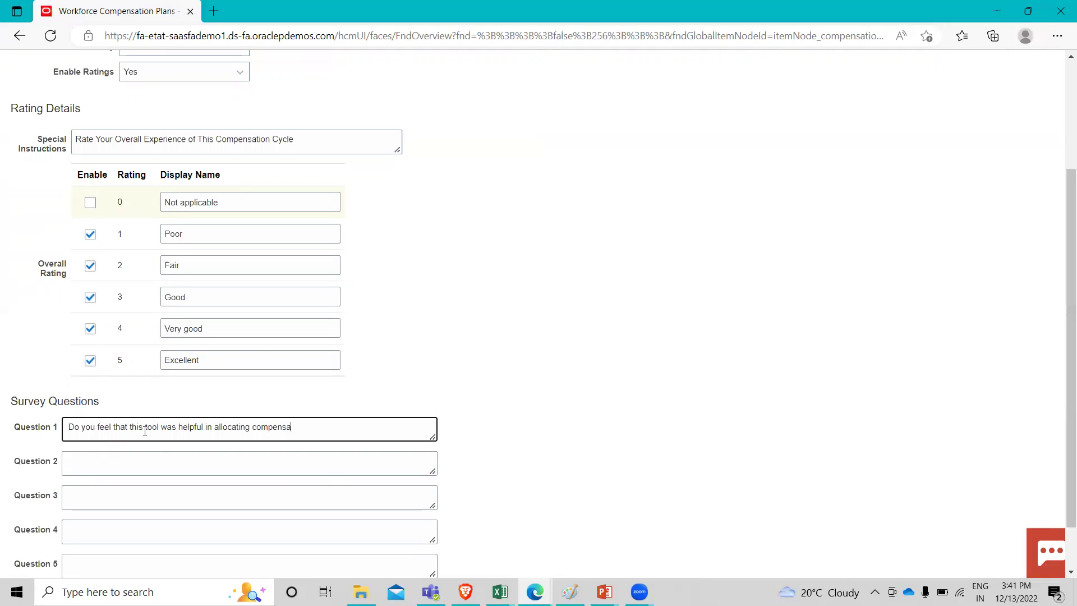
{"action": "type", "text": "tion?"}
Enter "What new features would you like to see?" as survey Question 2
{"action": "scroll", "coordinate": [127, 458], "scroll_direction": "down", "scroll_amount": 1}
{"action": "left_click", "coordinate": [147, 408]}
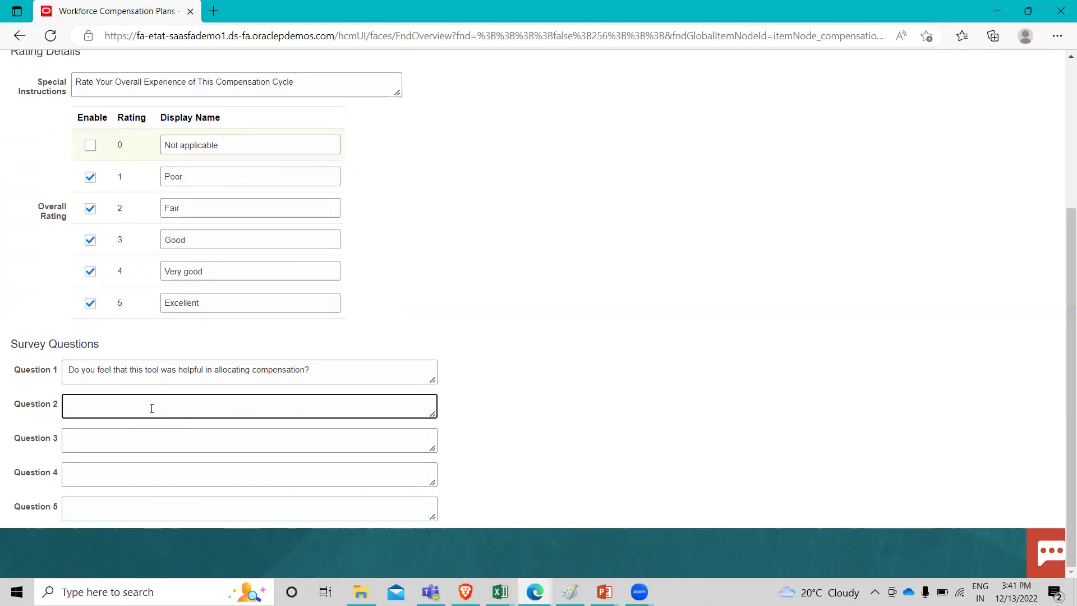
{"action": "type", "text": "What new feature"}
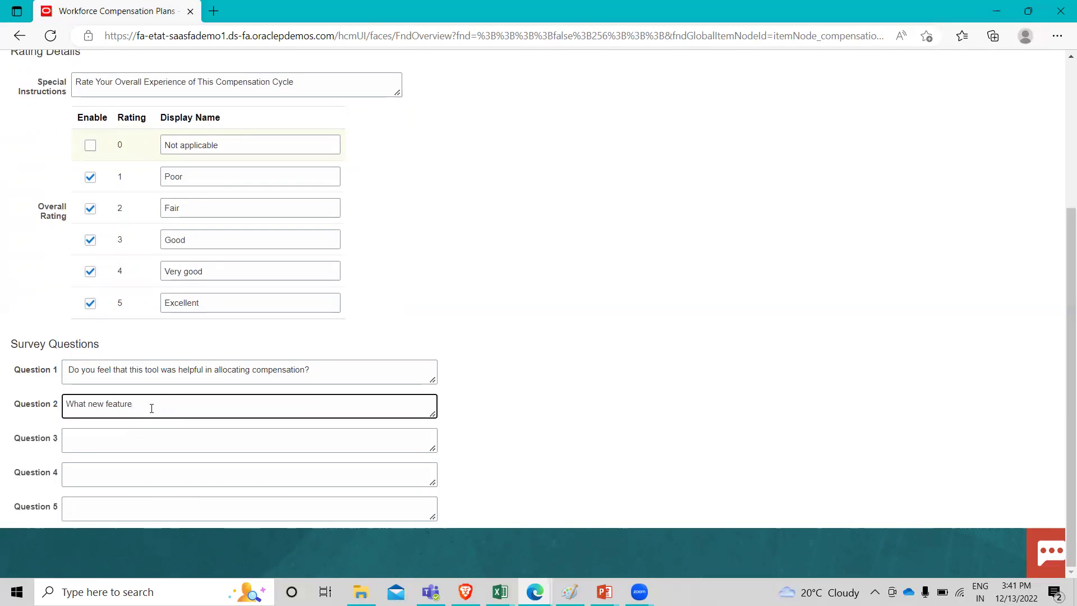
{"action": "type", "text": "s would you like to see?"}
Save and close the feedback survey configuration, and finish defining the compensation plan
{"action": "scroll", "coordinate": [561, 452], "scroll_direction": "up", "scroll_amount": 4}
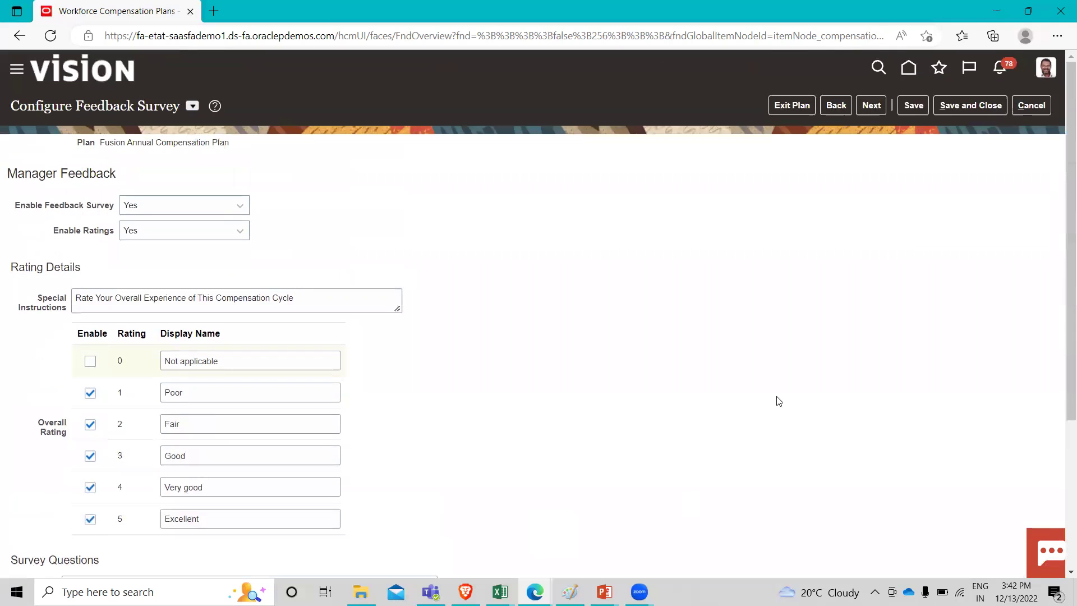
{"action": "left_click", "coordinate": [966, 108]}
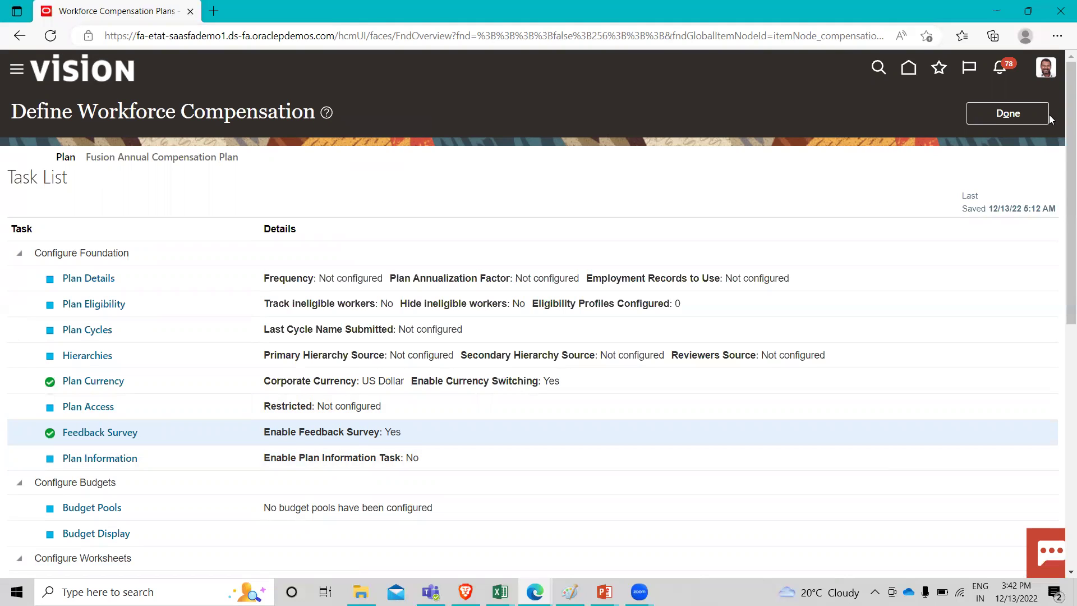
{"action": "left_click", "coordinate": [1012, 121]}
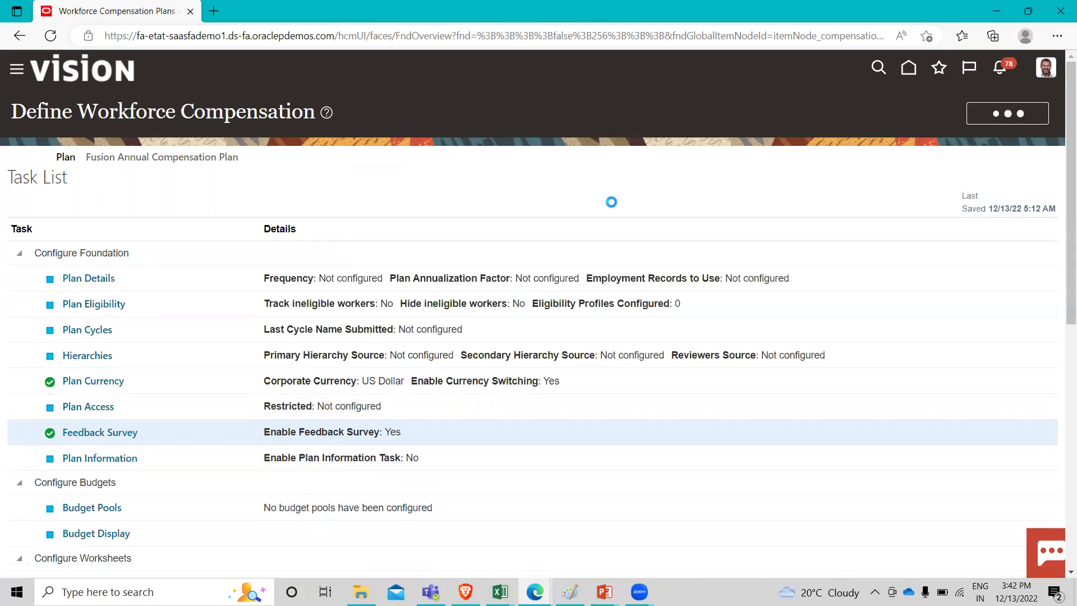